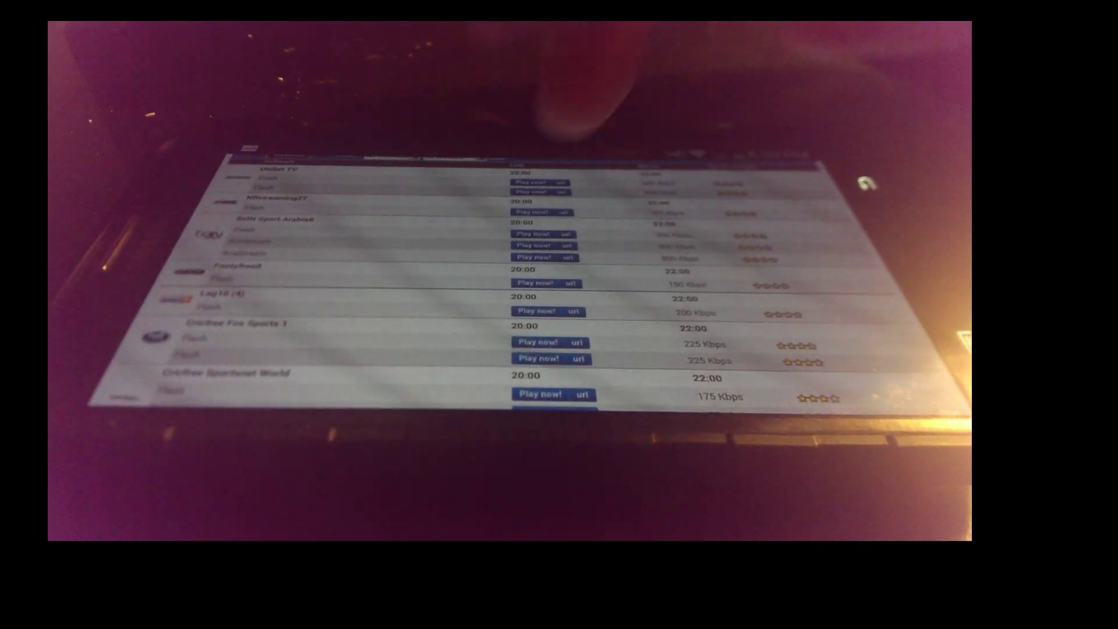
{"action": "scroll", "coordinate": [513, 192], "scroll_direction": "down", "scroll_amount": 2}
{"action": "left_click", "coordinate": [525, 187]}
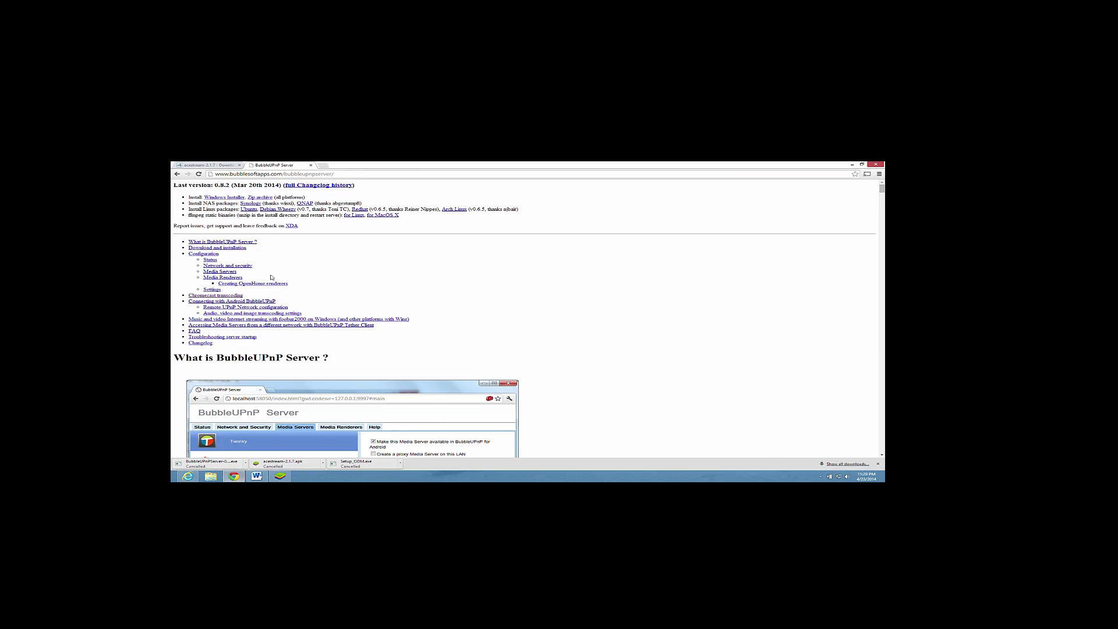
Start downloading the Windows installer from the BubbleUPnP Server page, and cancel that download
{"action": "left_click", "coordinate": [261, 174]}
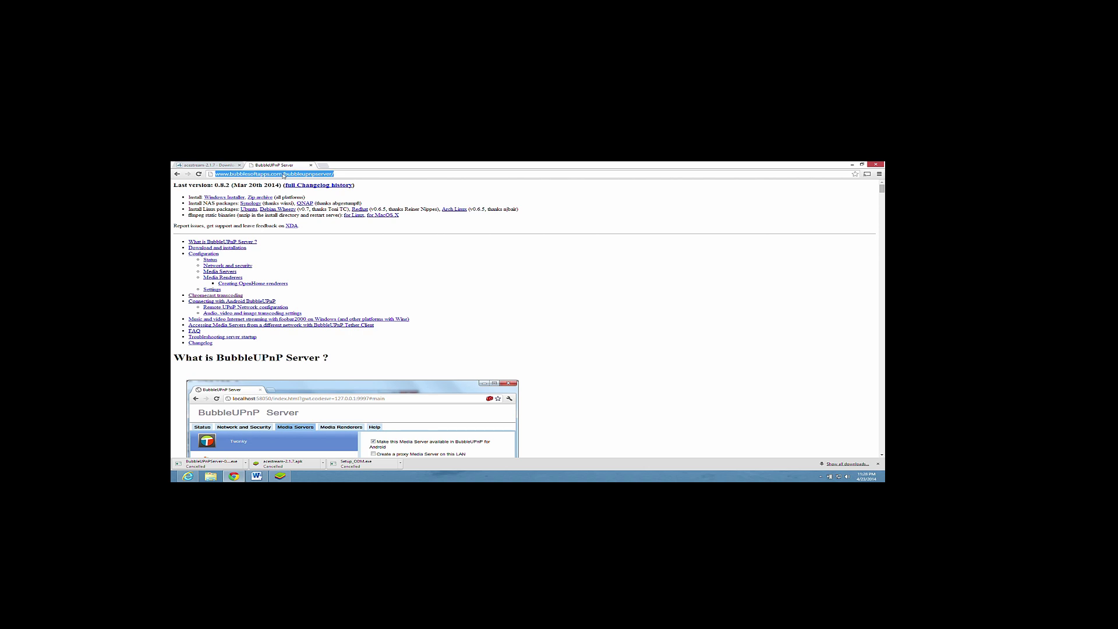
{"action": "left_click", "coordinate": [220, 198]}
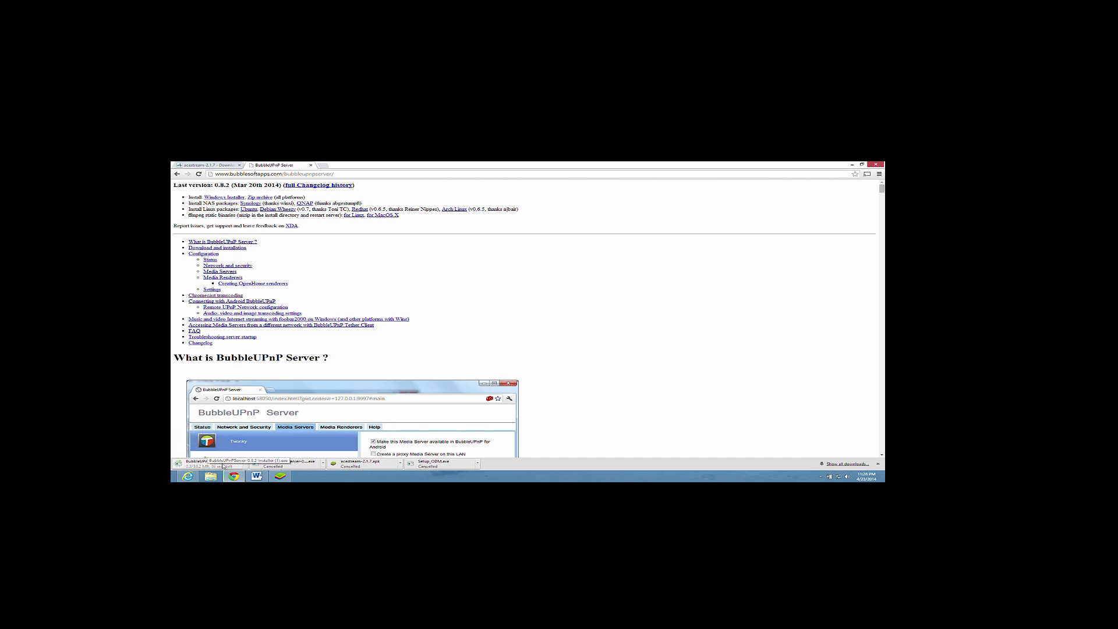
{"action": "left_click", "coordinate": [244, 464]}
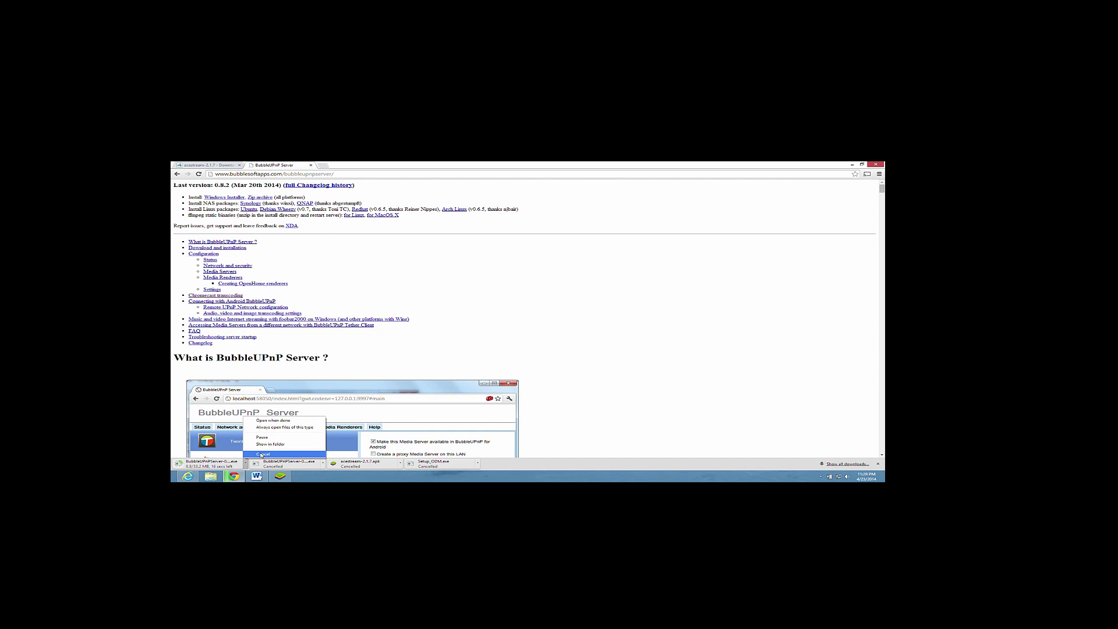
{"action": "left_click", "coordinate": [261, 455]}
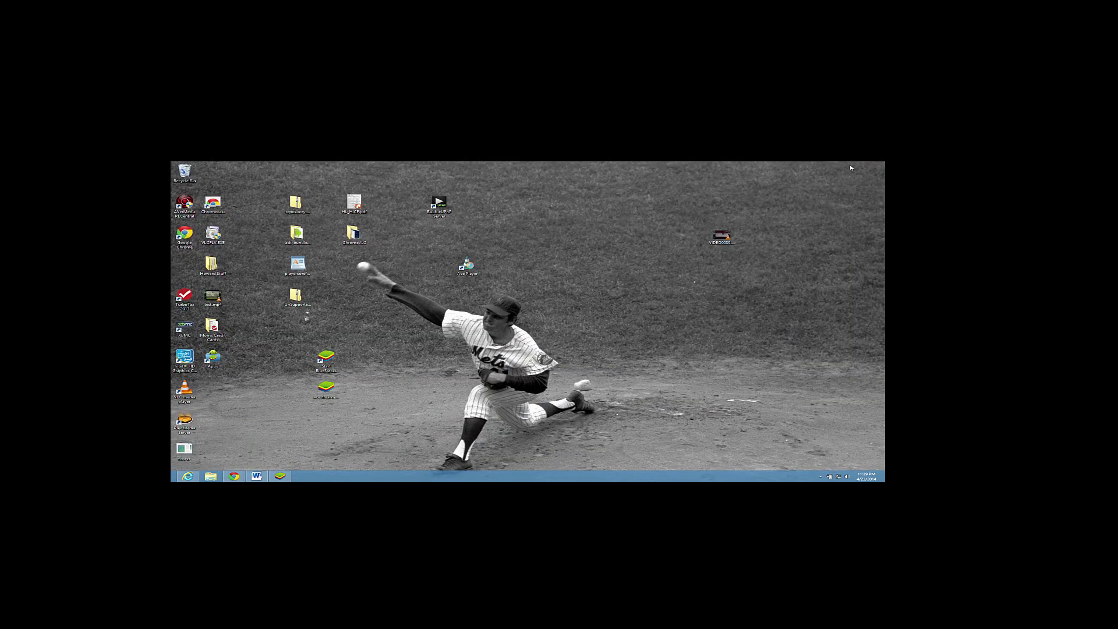
Open the installed BubbleUPnP Server from the desktop and examine its public host name, credentials and access options under Network and Security
{"action": "left_click", "coordinate": [440, 206]}
{"action": "double_click", "coordinate": [439, 205]}
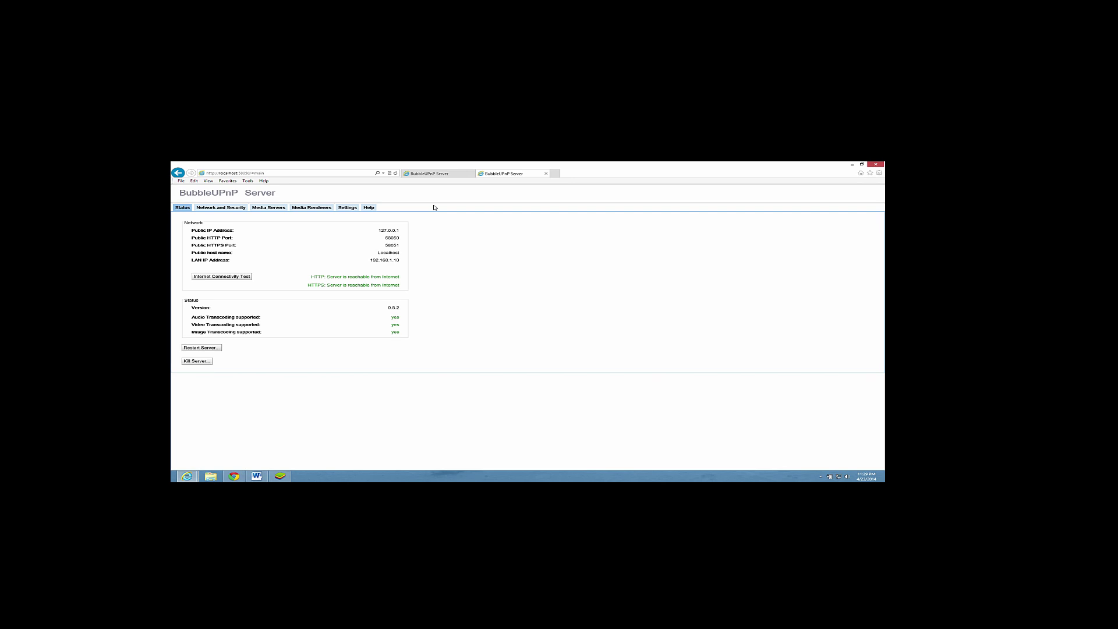
{"action": "left_click", "coordinate": [237, 209]}
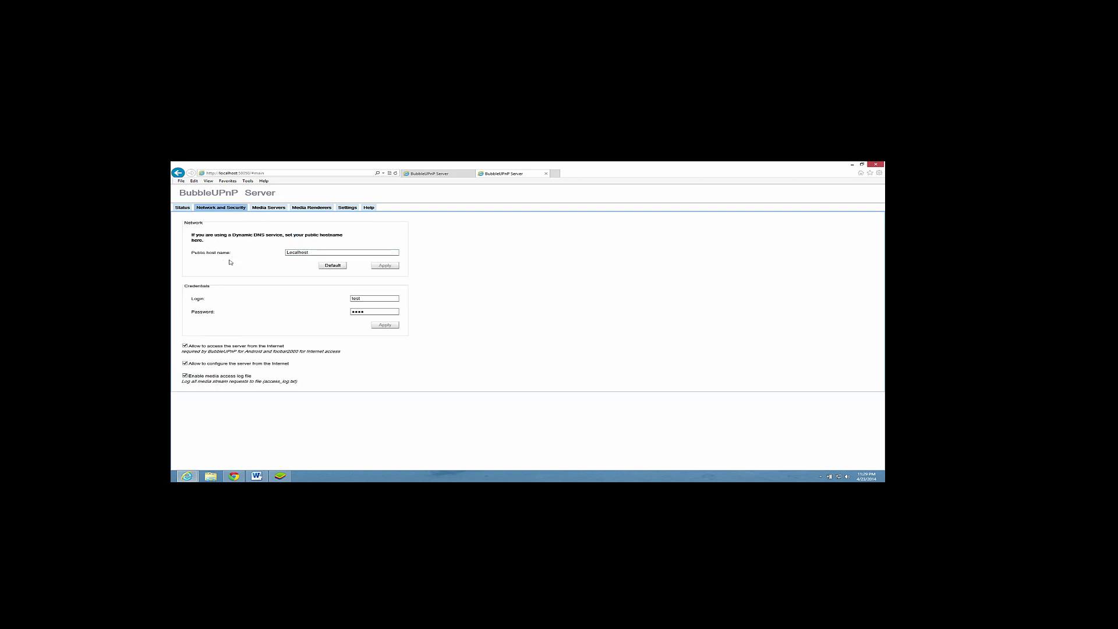
{"action": "left_click_drag", "start_coordinate": [194, 253], "coordinate": [282, 254]}
{"action": "left_click", "coordinate": [357, 313]}
{"action": "left_click", "coordinate": [185, 375]}
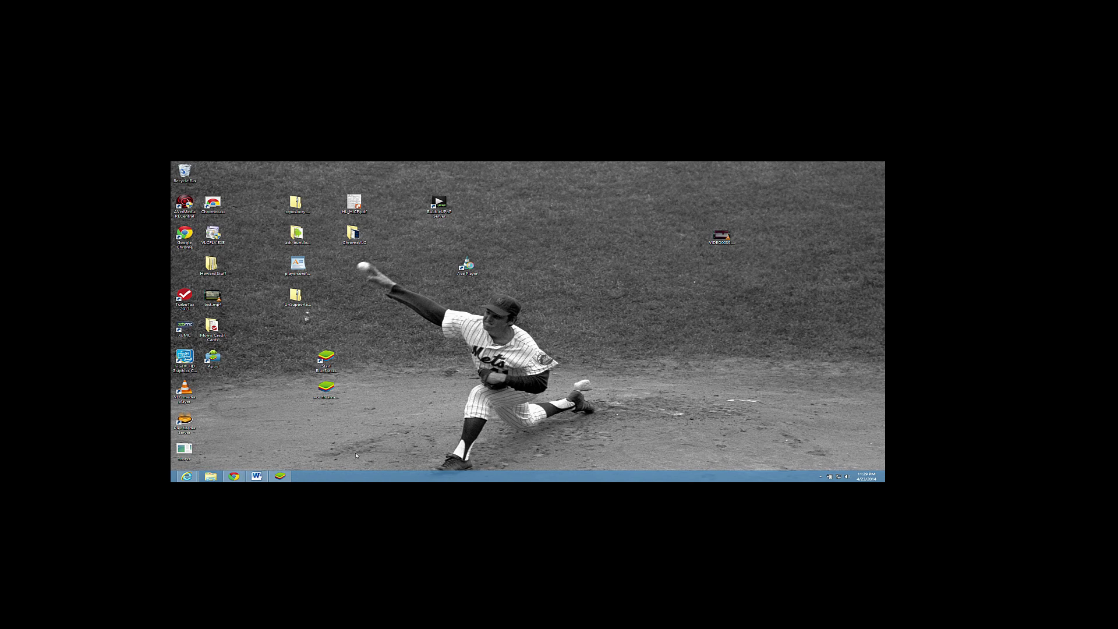
Switch to BlueStacks and view the Play Store page of BubbleUPnP (Chromecast/DLNA) from the bubbleupnp search results
{"action": "left_click", "coordinate": [280, 476]}
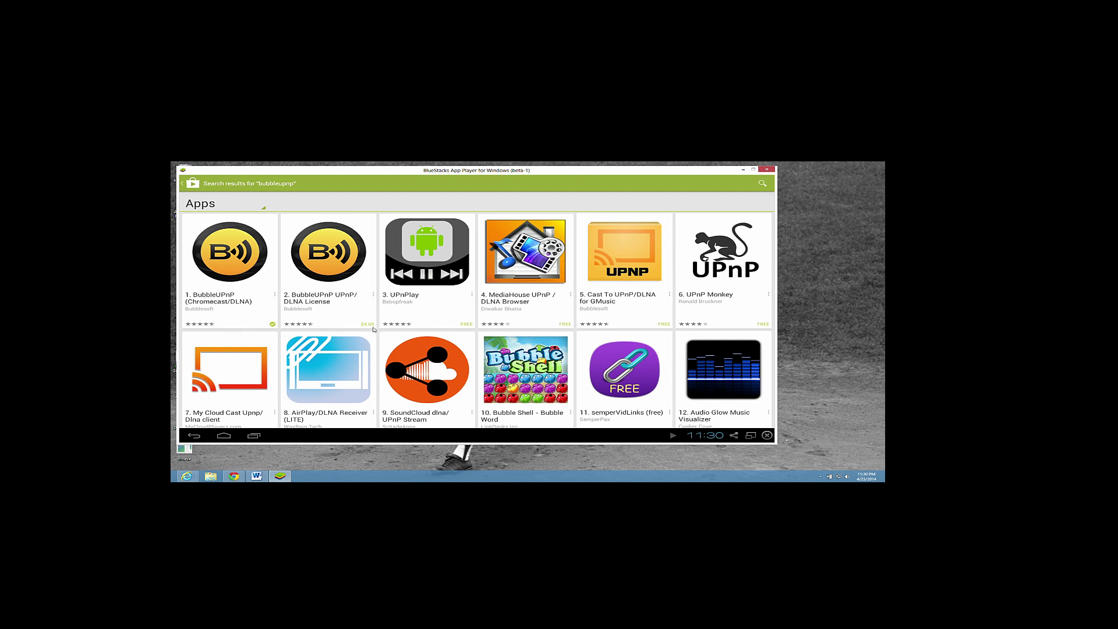
{"action": "left_click", "coordinate": [227, 275]}
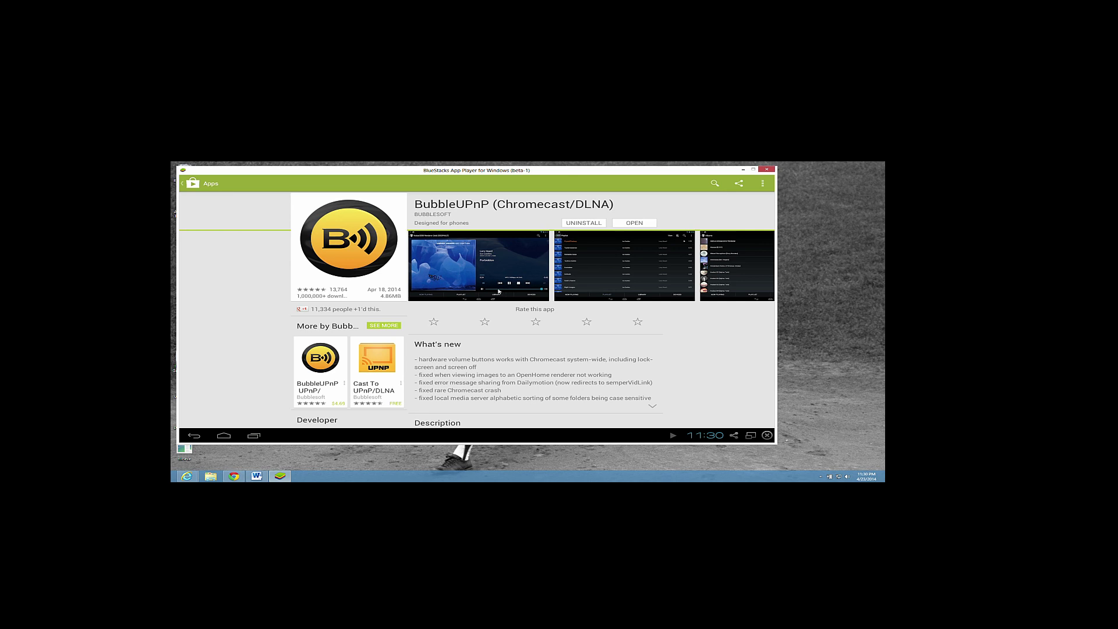
{"action": "left_click", "coordinate": [196, 437]}
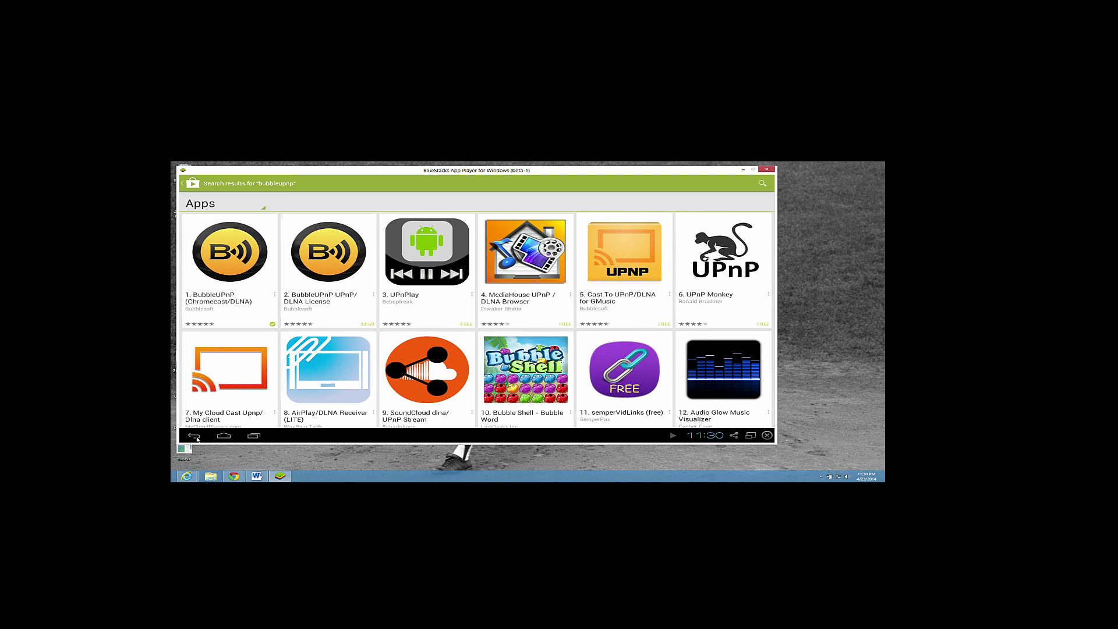
{"action": "left_click", "coordinate": [196, 436]}
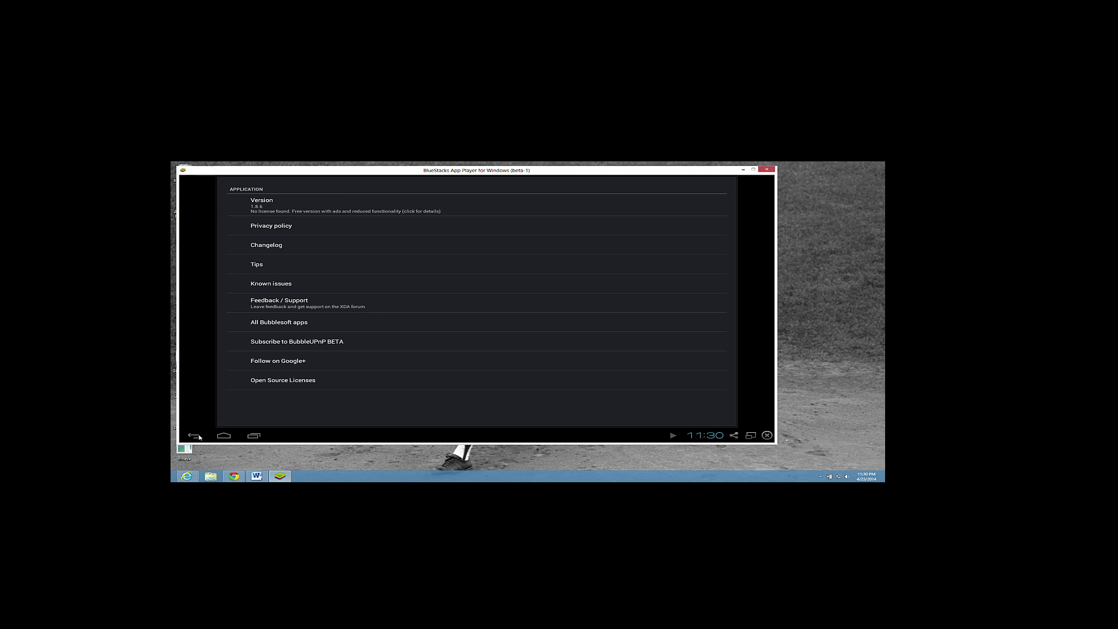
Examine the Home network entry and the caching and transcoding options in BubbleUPnP's Networks and settings
{"action": "left_click", "coordinate": [196, 436]}
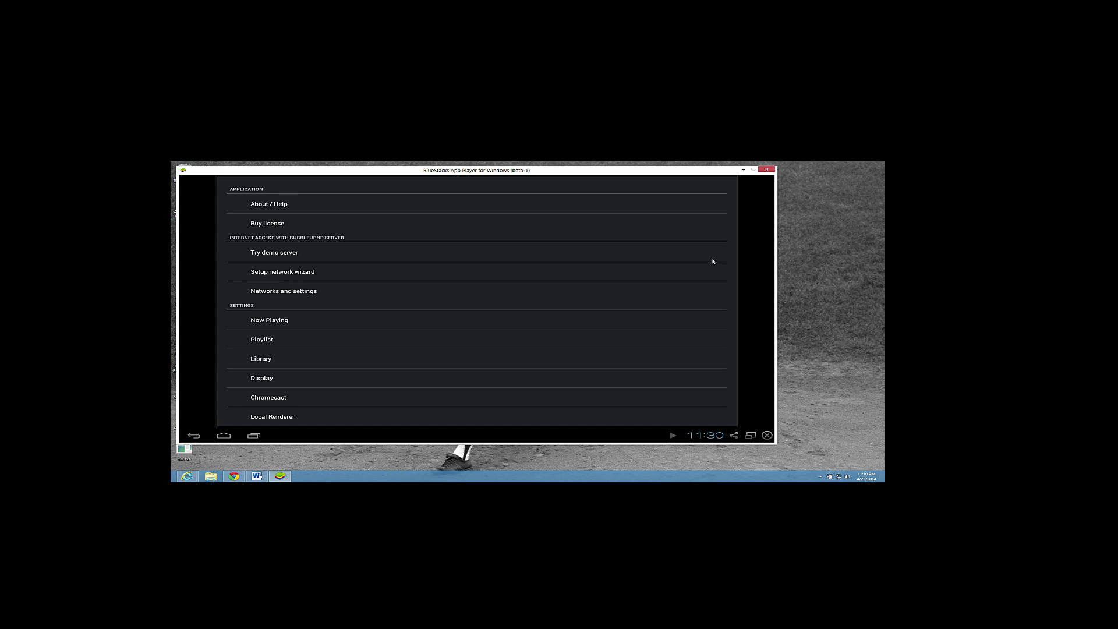
{"action": "left_click", "coordinate": [267, 292]}
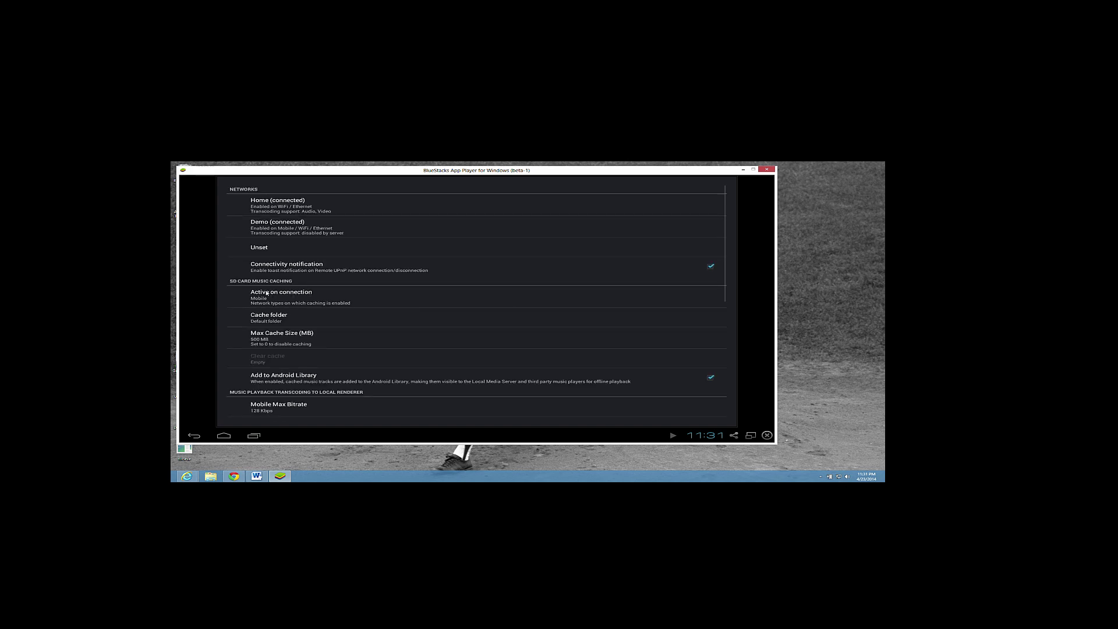
{"action": "left_click", "coordinate": [270, 205]}
{"action": "left_click_drag", "start_coordinate": [460, 367], "coordinate": [461, 278]}
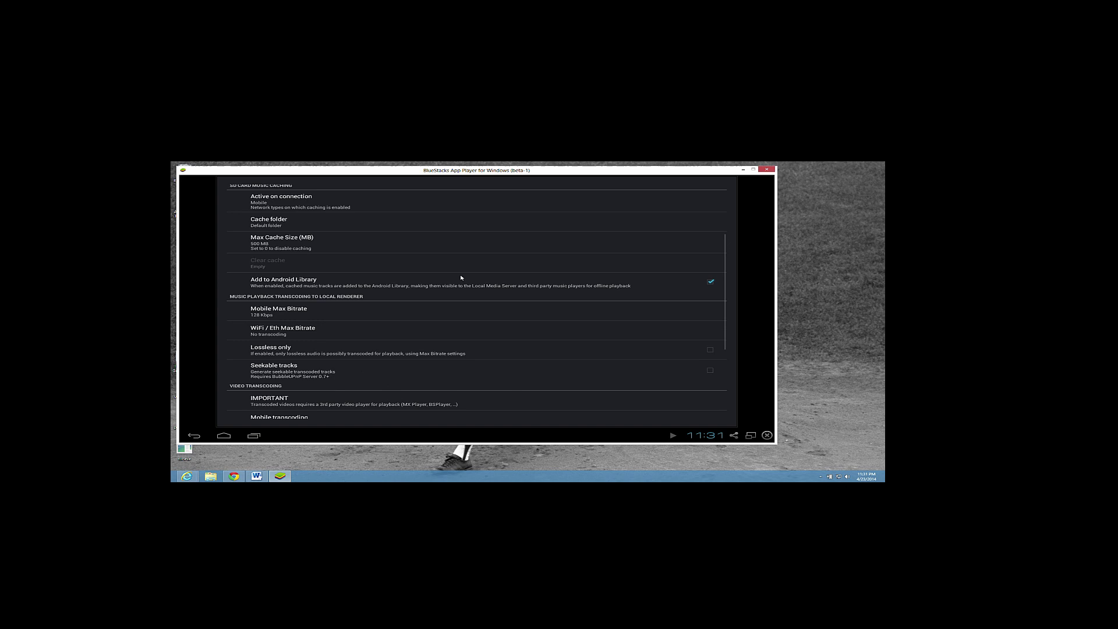
{"action": "left_click_drag", "start_coordinate": [440, 357], "coordinate": [445, 268]}
{"action": "mouse_move", "coordinate": [424, 332]}
{"action": "left_mouse_down"}
{"action": "mouse_move", "coordinate": [439, 250]}
{"action": "mouse_move", "coordinate": [450, 402]}
{"action": "left_mouse_up"}
{"action": "left_click_drag", "start_coordinate": [425, 320], "coordinate": [424, 390]}
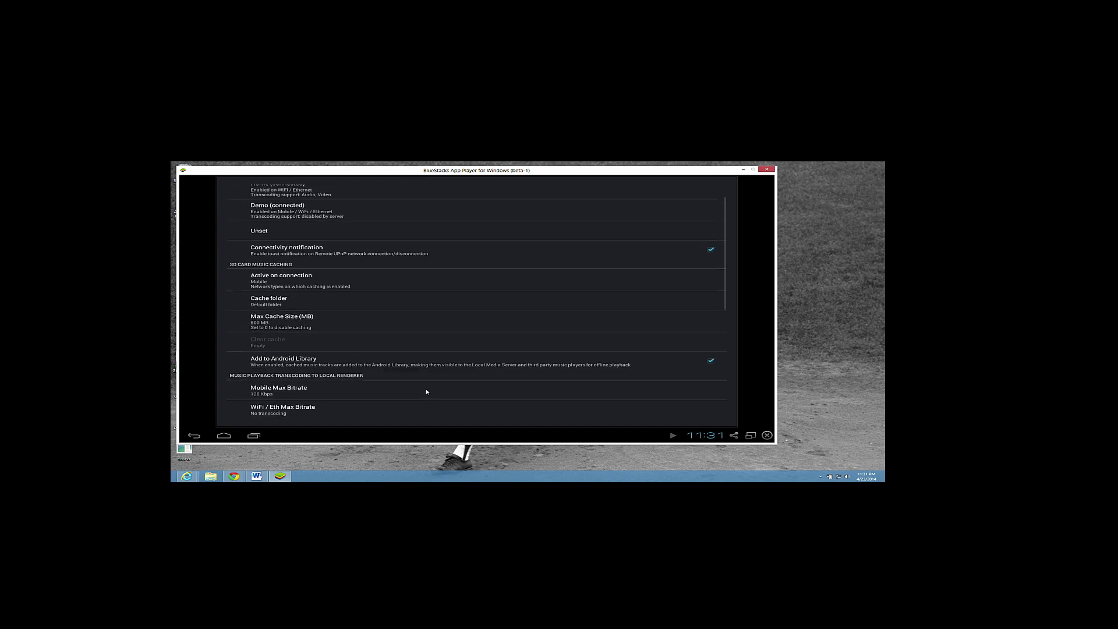
Examine the server status and transcoding settings for Chromecast in the BubbleUPnP app
{"action": "left_click", "coordinate": [196, 437]}
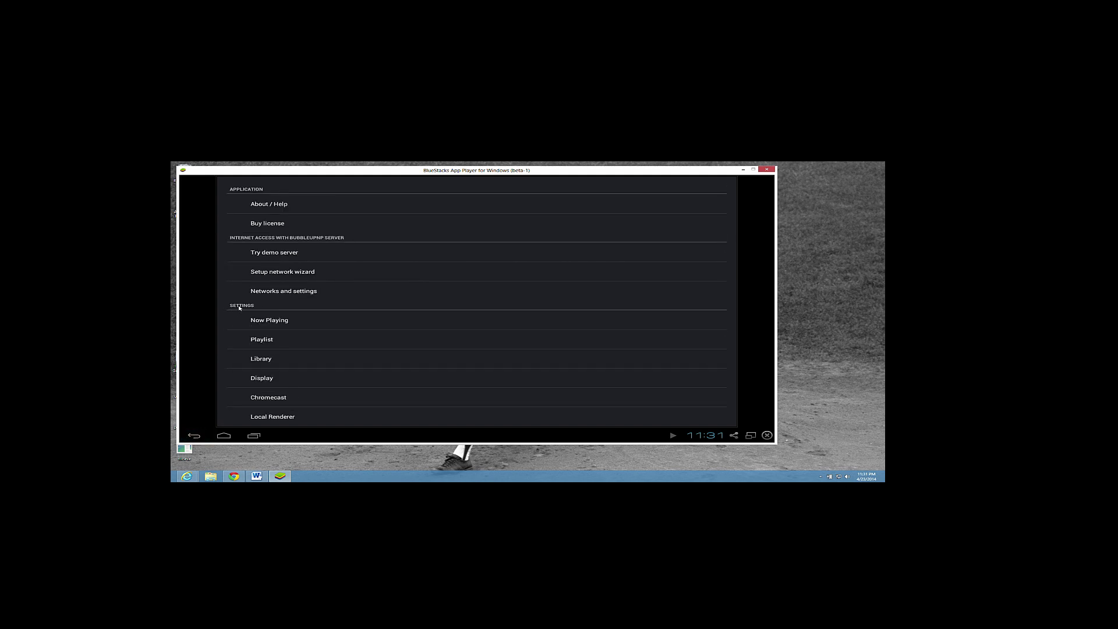
{"action": "left_click", "coordinate": [265, 399]}
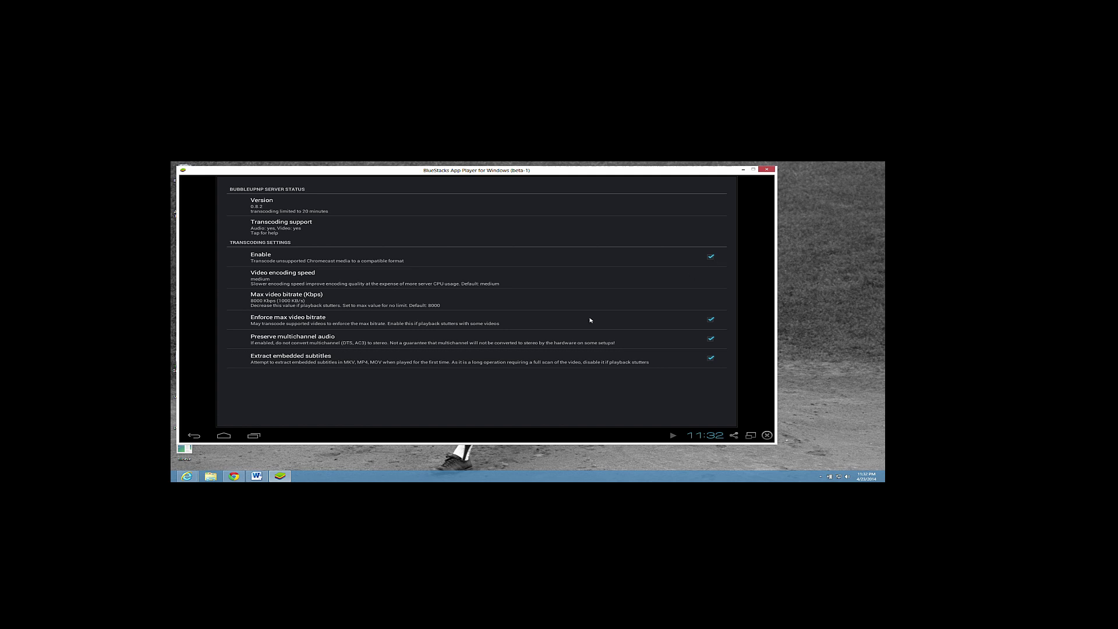
{"action": "left_click", "coordinate": [194, 435]}
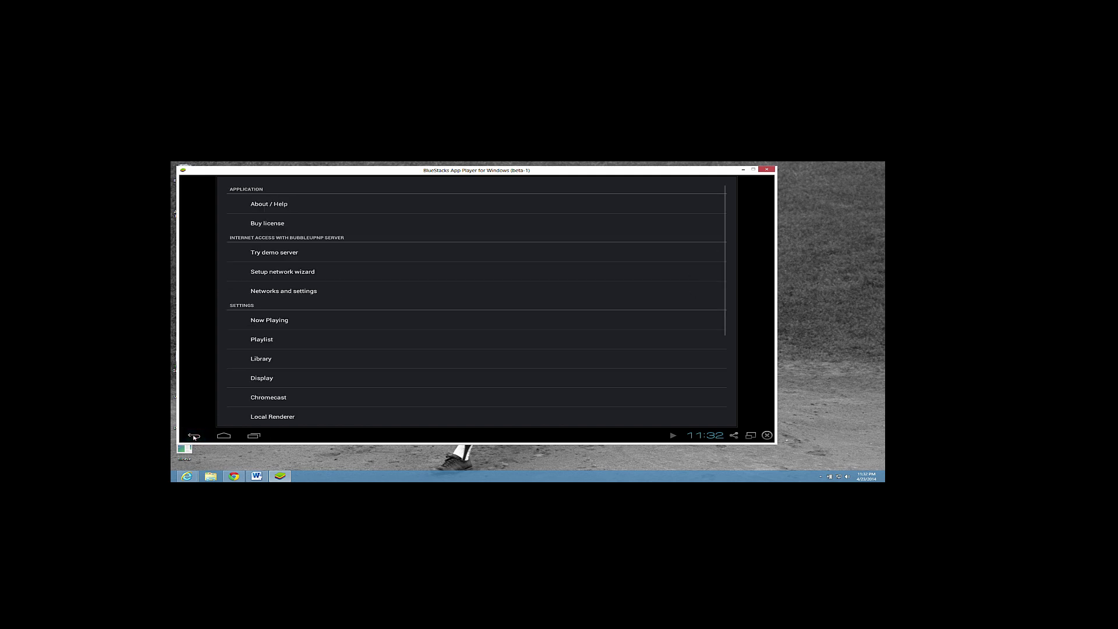
In Networks and settings, set both Mobile Max Bitrate and WiFi / Eth Max Bitrate for music playback to 320 Kbps
{"action": "left_click", "coordinate": [273, 292]}
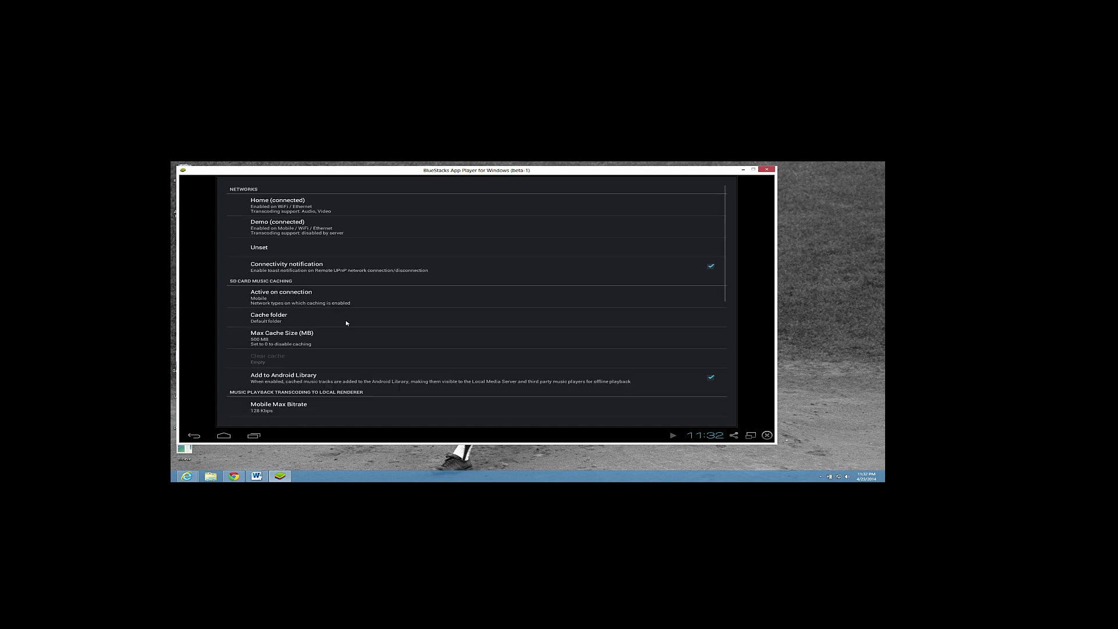
{"action": "scroll", "coordinate": [373, 321], "scroll_direction": "down", "scroll_amount": 3}
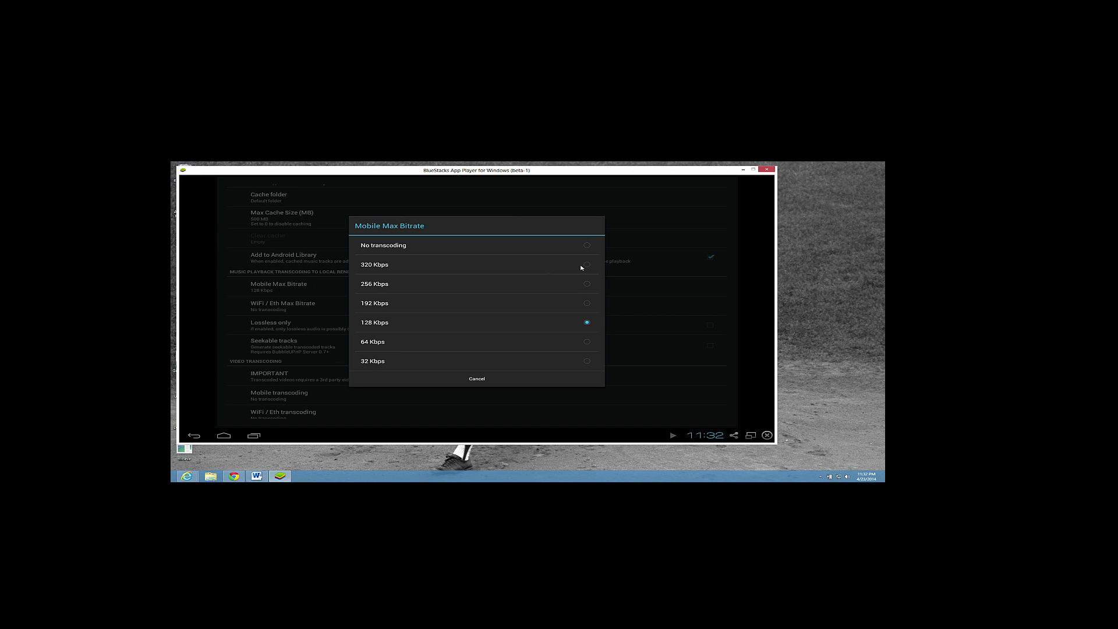
{"action": "left_click", "coordinate": [581, 267]}
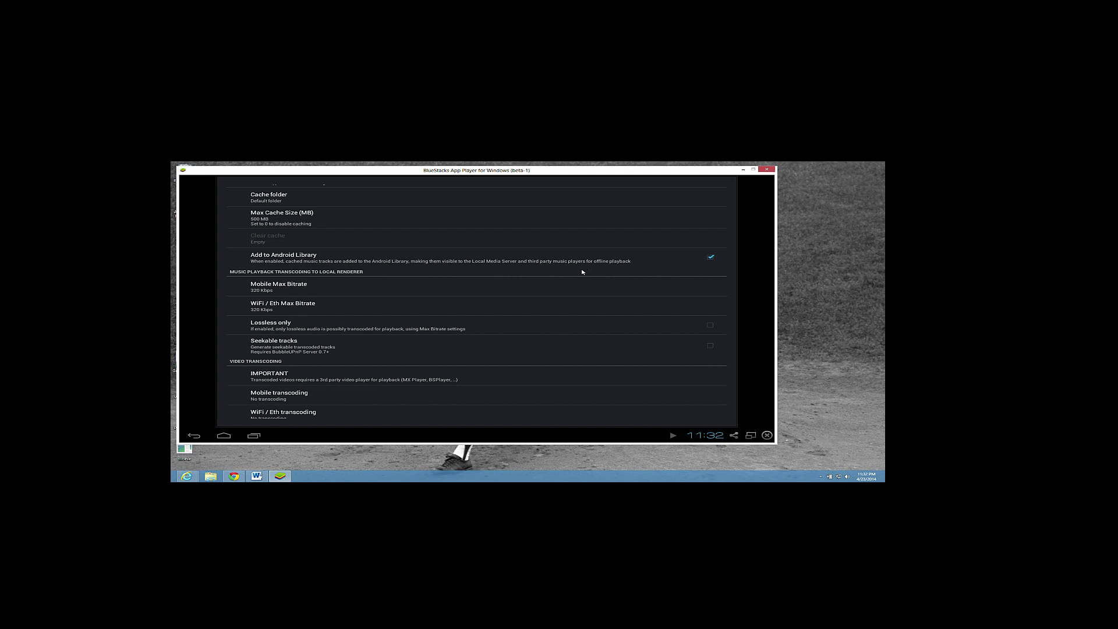
Set Mobile transcoding for video to 720p / 128Kbps audio and open the WiFi / Eth transcoding option before leaving Networks and settings
{"action": "left_click_drag", "start_coordinate": [393, 368], "coordinate": [403, 300]}
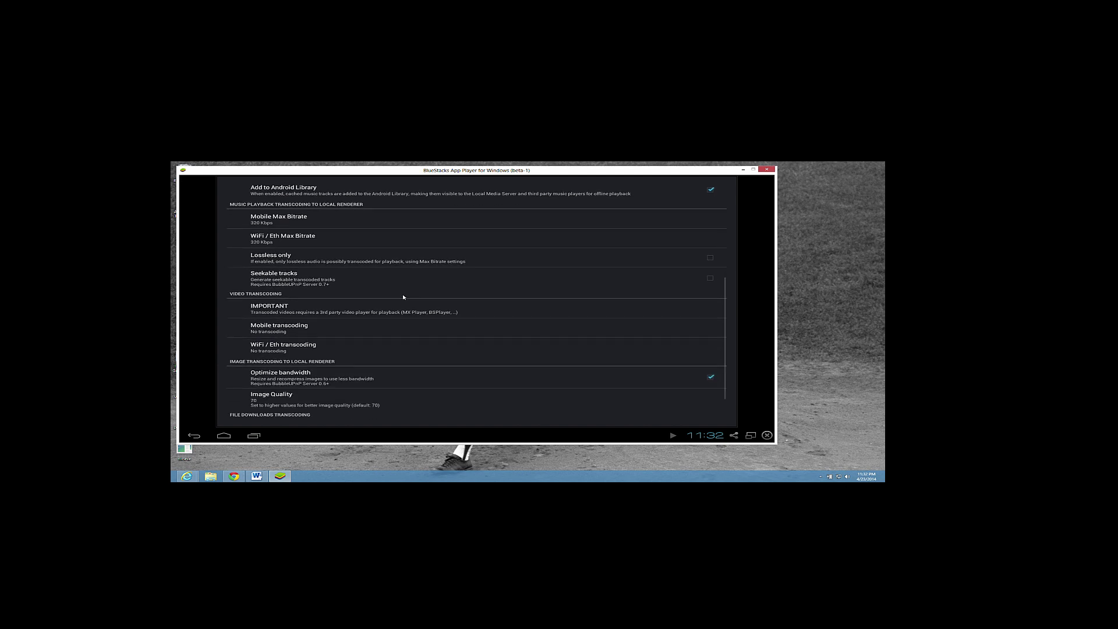
{"action": "left_click", "coordinate": [296, 329]}
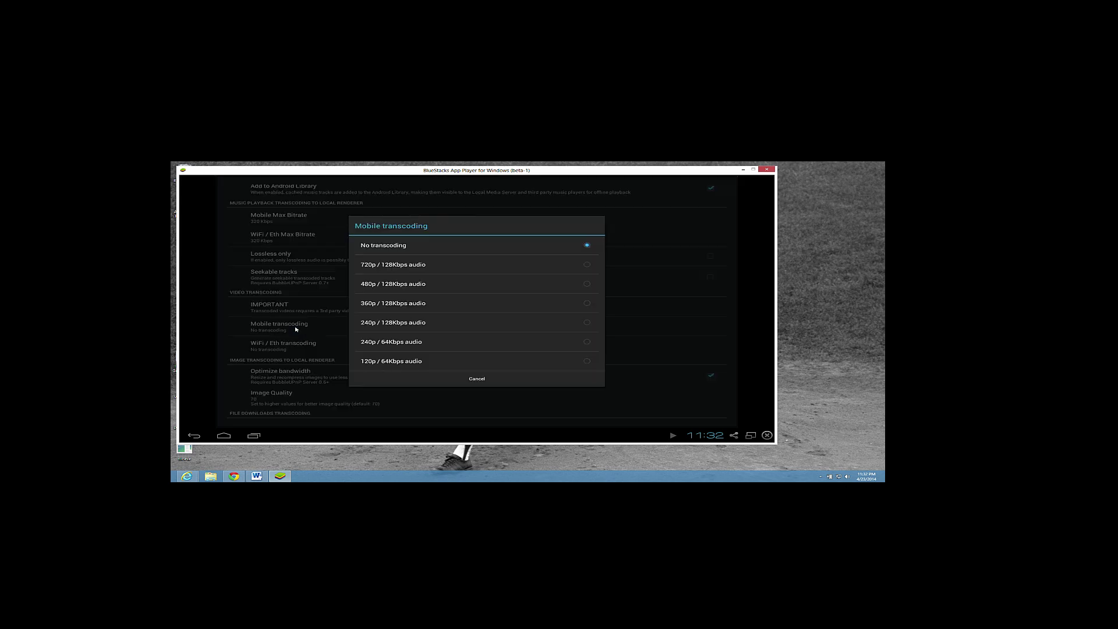
{"action": "left_click", "coordinate": [587, 265]}
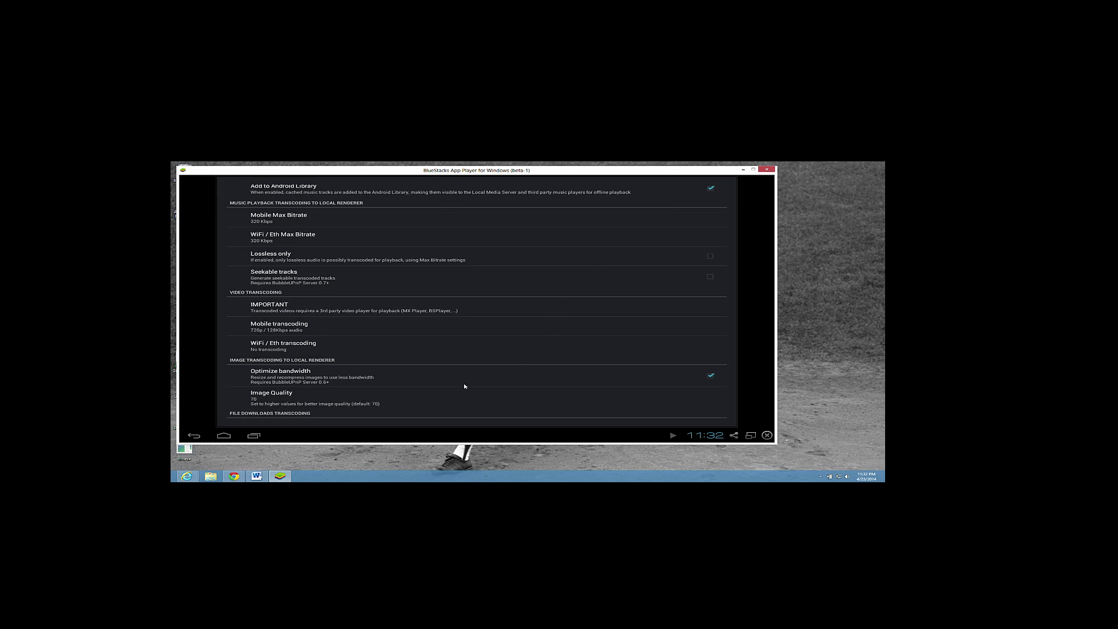
{"action": "left_click", "coordinate": [298, 347]}
{"action": "left_click", "coordinate": [195, 437]}
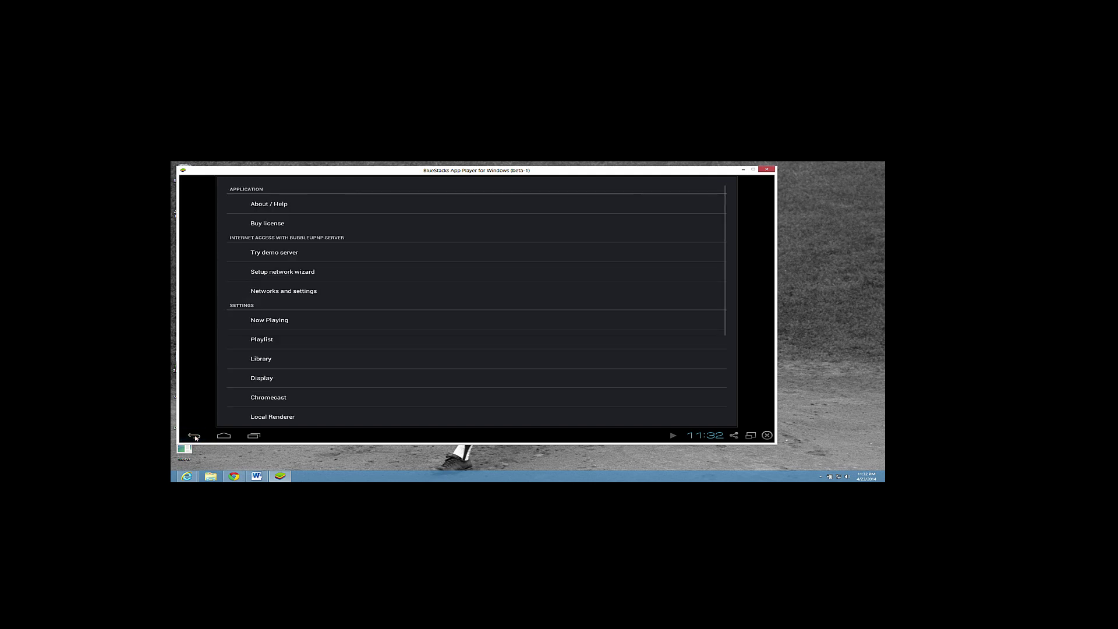
Leave the BubbleUPnP settings and choose Local Media Server as the library among the devices
{"action": "left_click", "coordinate": [196, 436]}
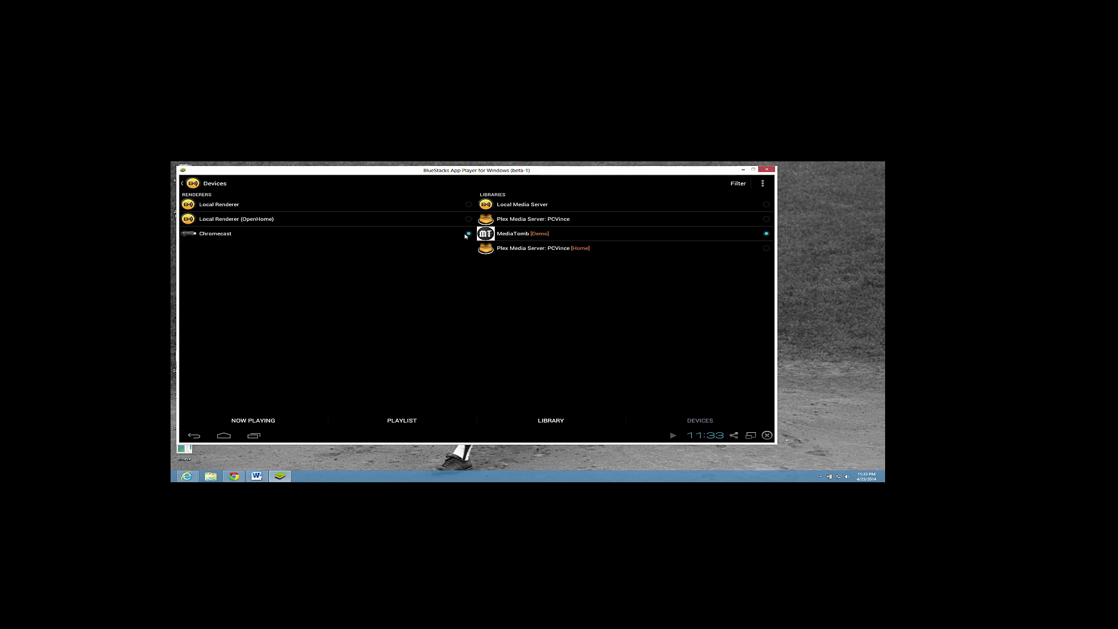
{"action": "left_click", "coordinate": [766, 206]}
Search the Play Store for "torrent stream controller" and open the Torrent Stream Controller app page
{"action": "left_click", "coordinate": [225, 436]}
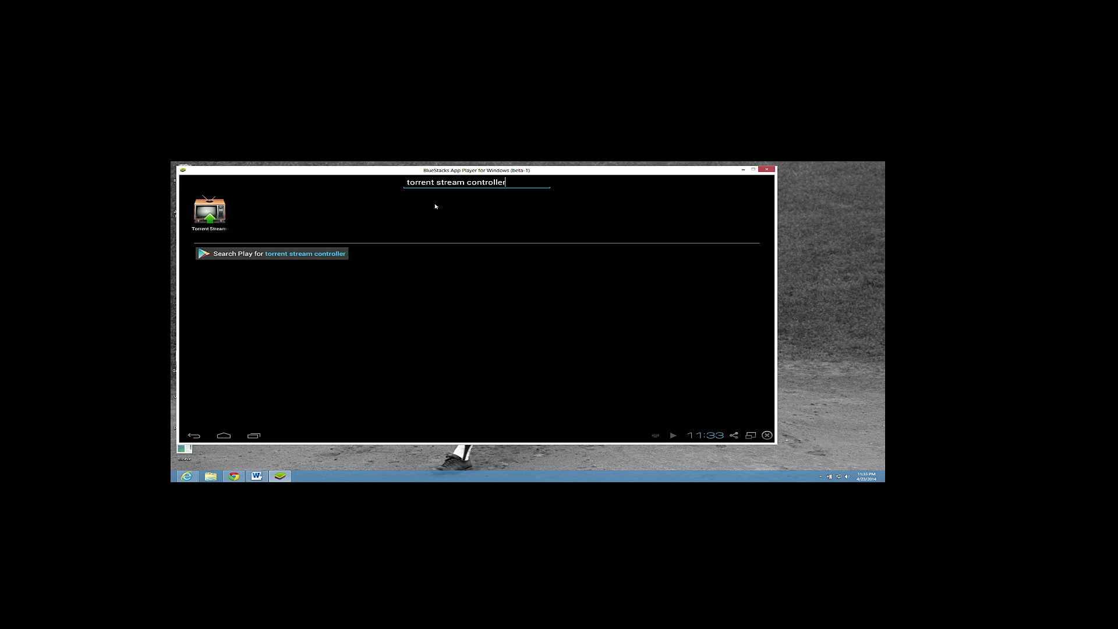
{"action": "left_click", "coordinate": [285, 254]}
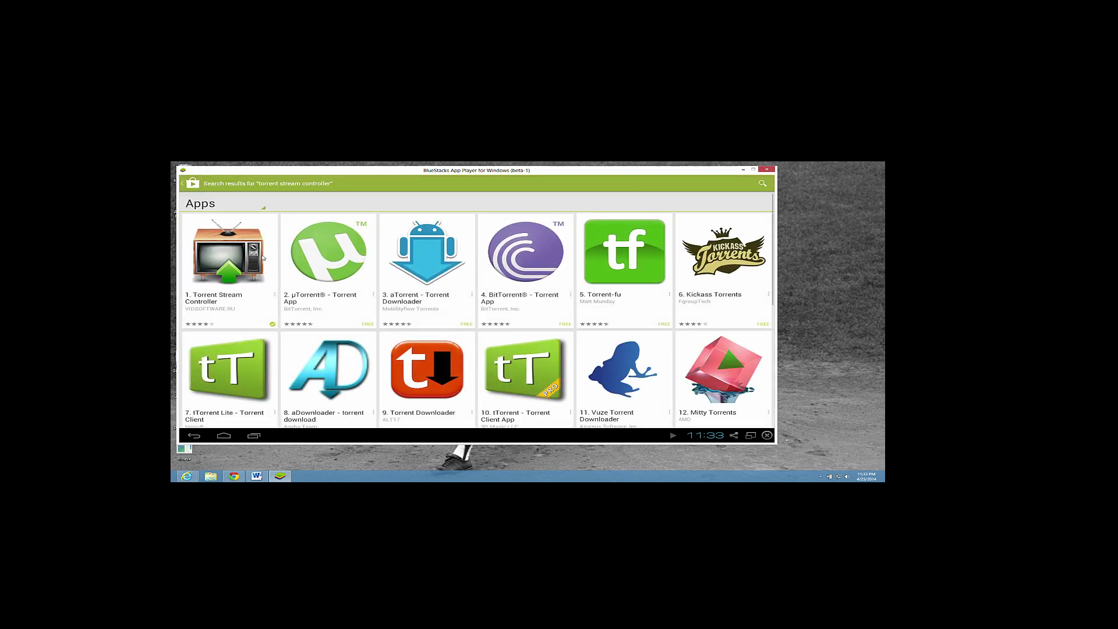
{"action": "left_click", "coordinate": [220, 262]}
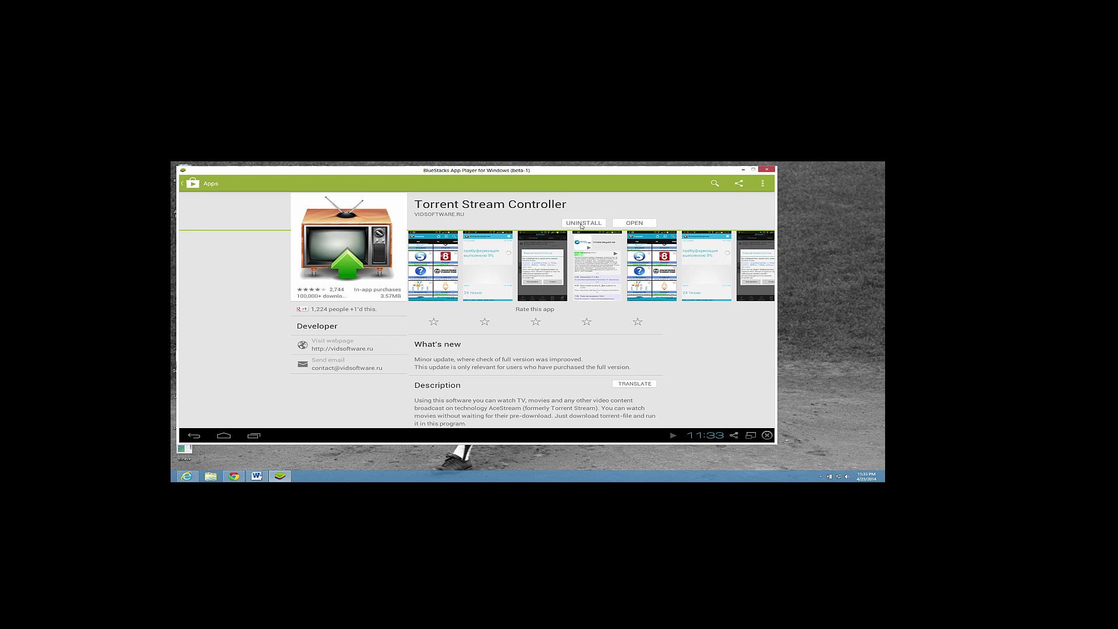
Switch to Chrome
{"action": "left_click", "coordinate": [234, 477]}
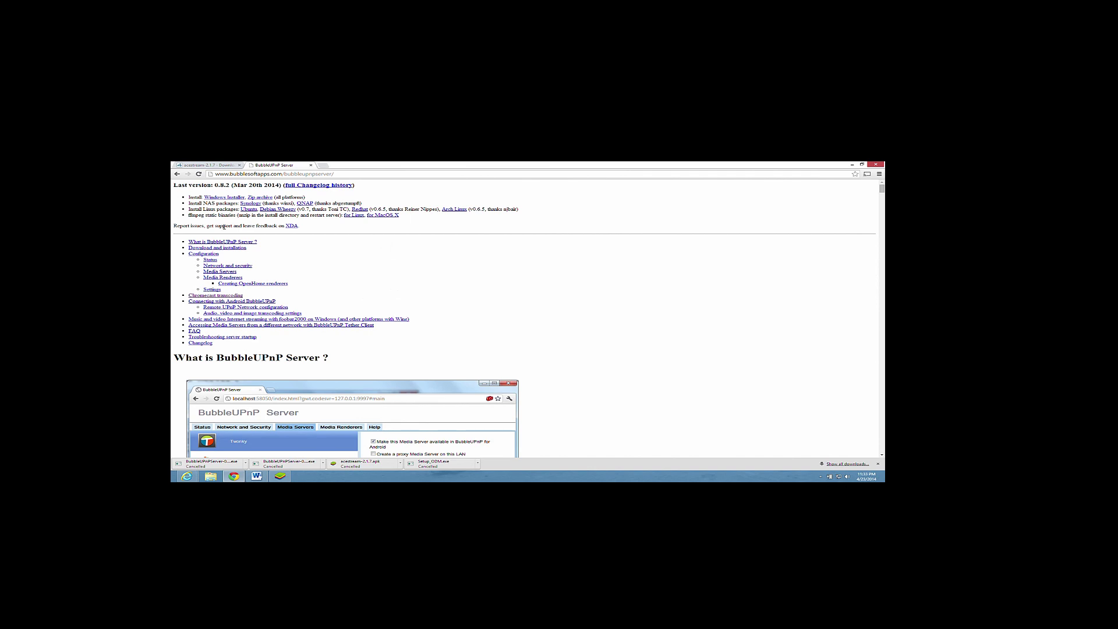